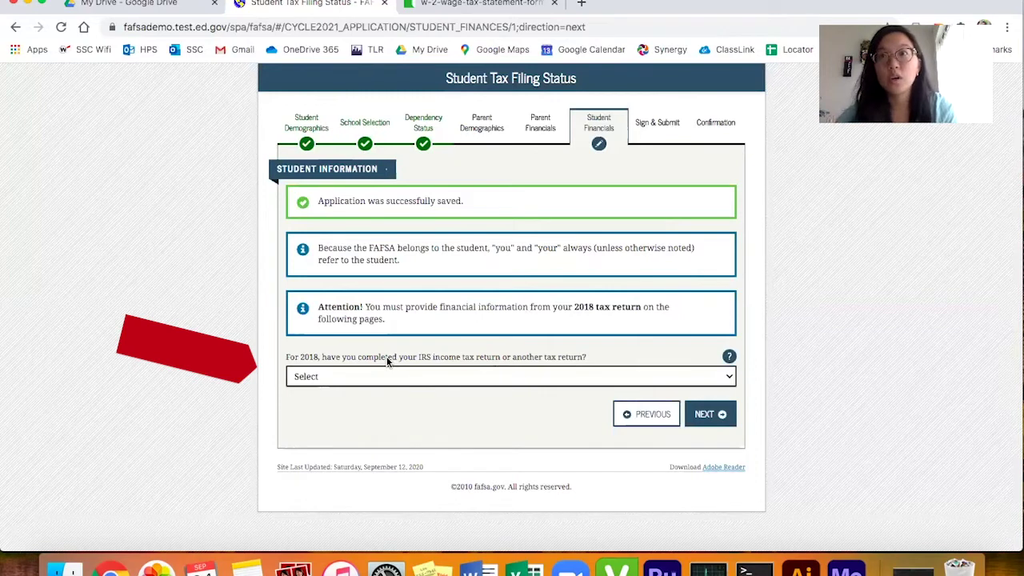
Set the student's 2018 tax return status to Not going to file, and try switching it to Already completed
{"action": "left_click", "coordinate": [366, 376]}
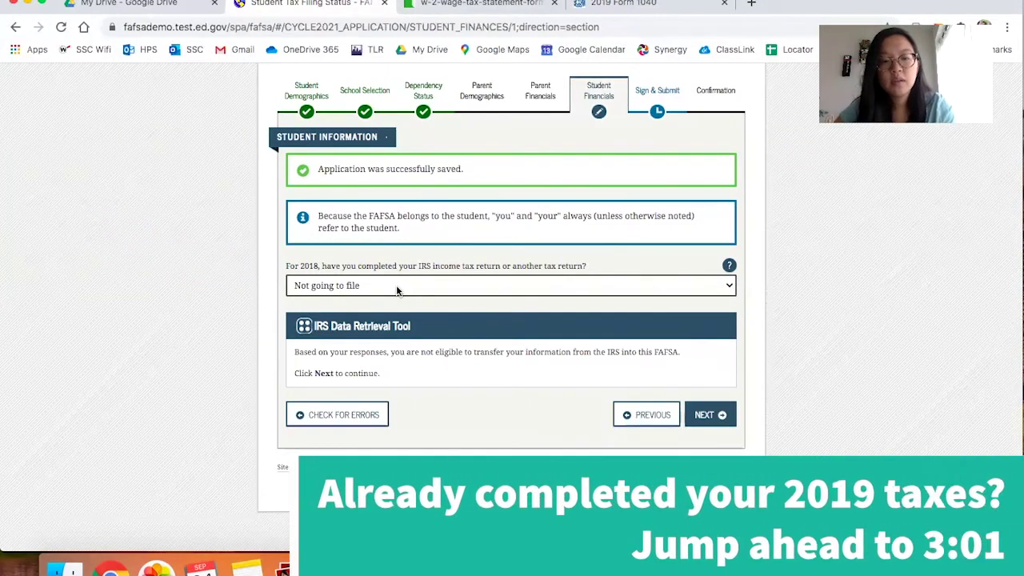
{"action": "left_click", "coordinate": [396, 285]}
{"action": "left_click", "coordinate": [366, 260]}
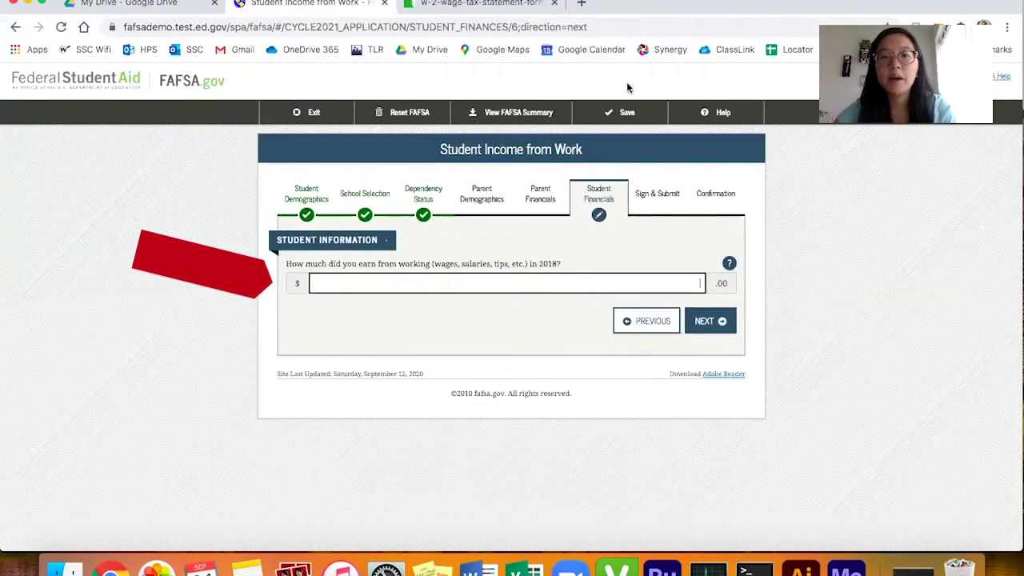
Report 5,000 as the student's 2018 earnings from work, and continue with all additional financial items at 0
{"action": "left_click", "coordinate": [492, 6]}
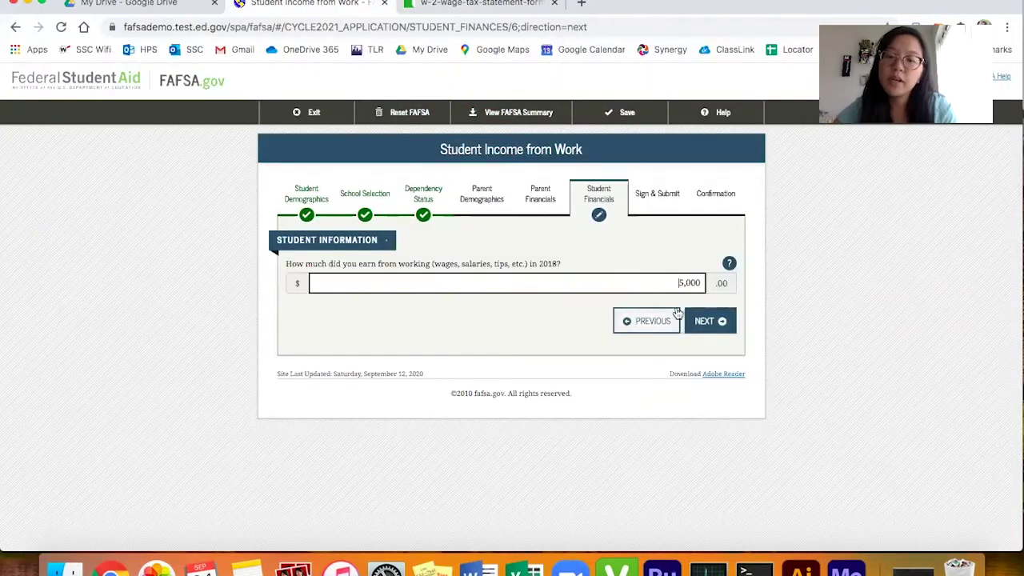
{"action": "left_click", "coordinate": [700, 321]}
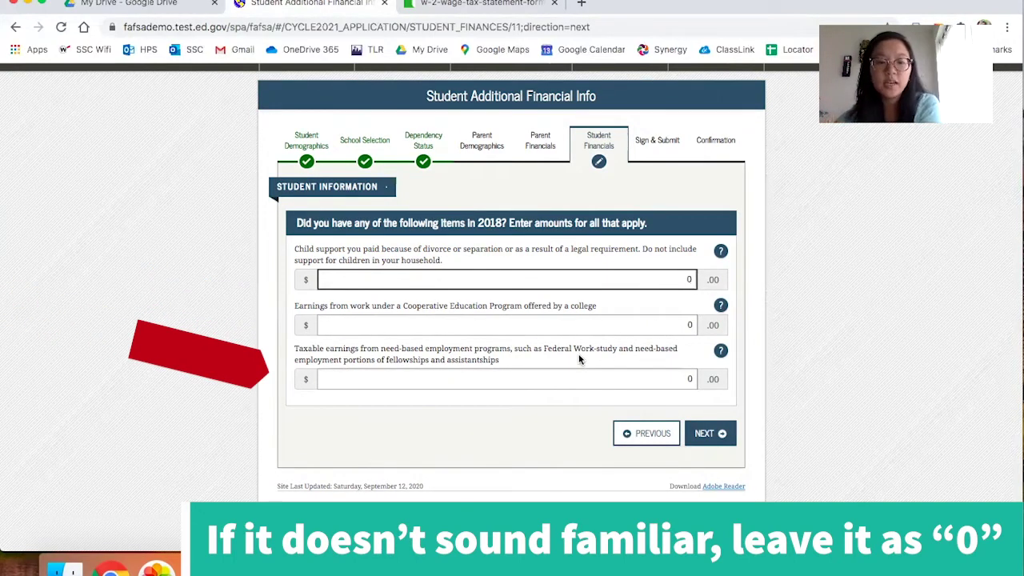
{"action": "left_click", "coordinate": [701, 432]}
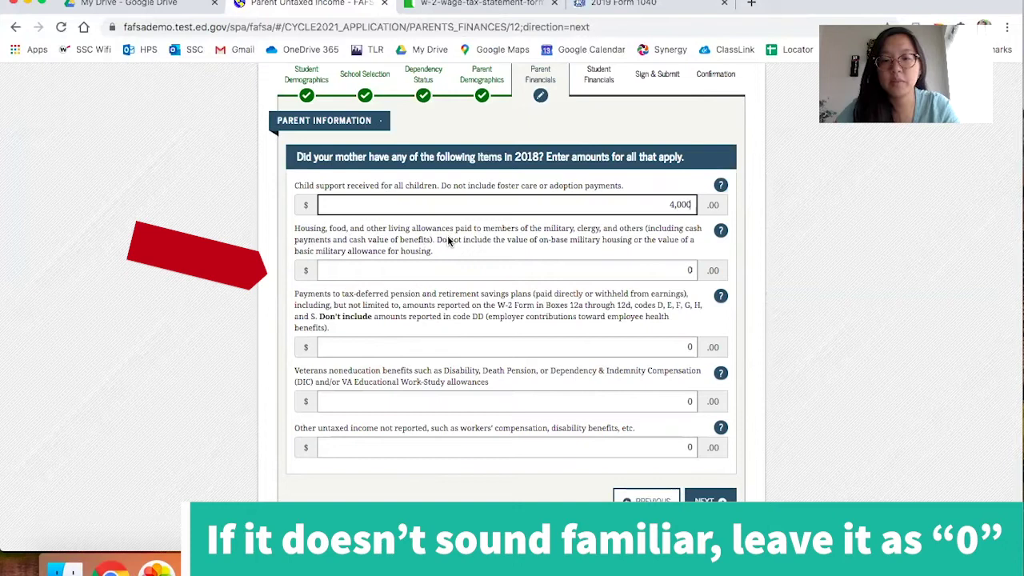
Check boxes 12a through 12d on the sample W-2, and continue with all of the student's untaxed income amounts at 0
{"action": "scroll", "coordinate": [548, 241], "scroll_direction": "down", "scroll_amount": 2}
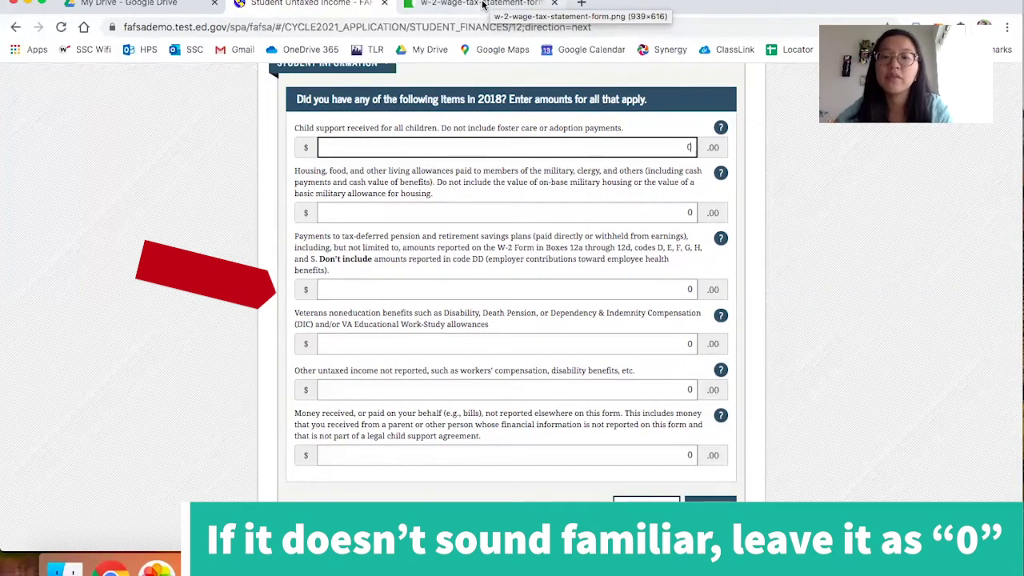
{"action": "left_click_drag", "start_coordinate": [546, 247], "coordinate": [629, 253]}
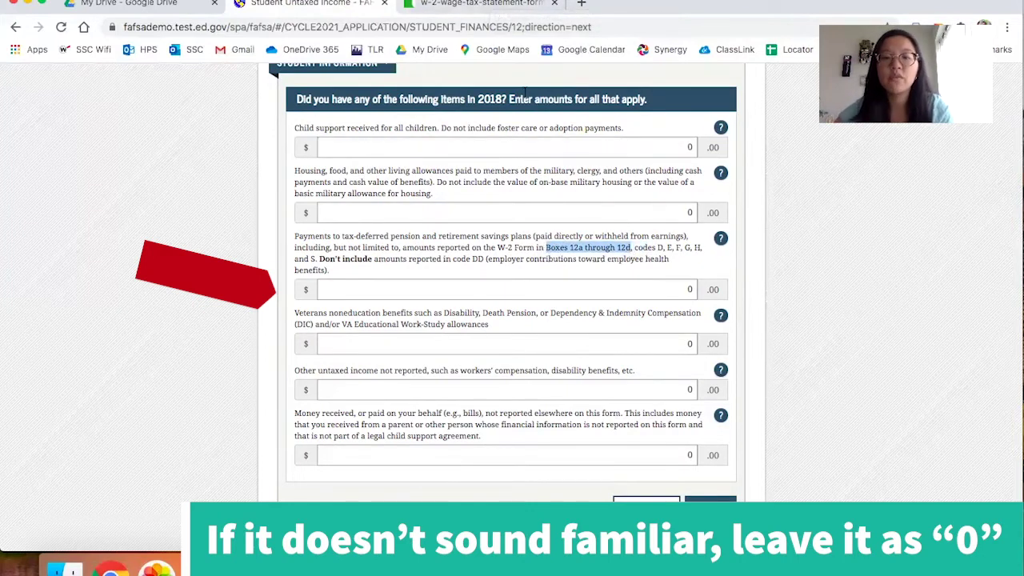
{"action": "left_click", "coordinate": [470, 6]}
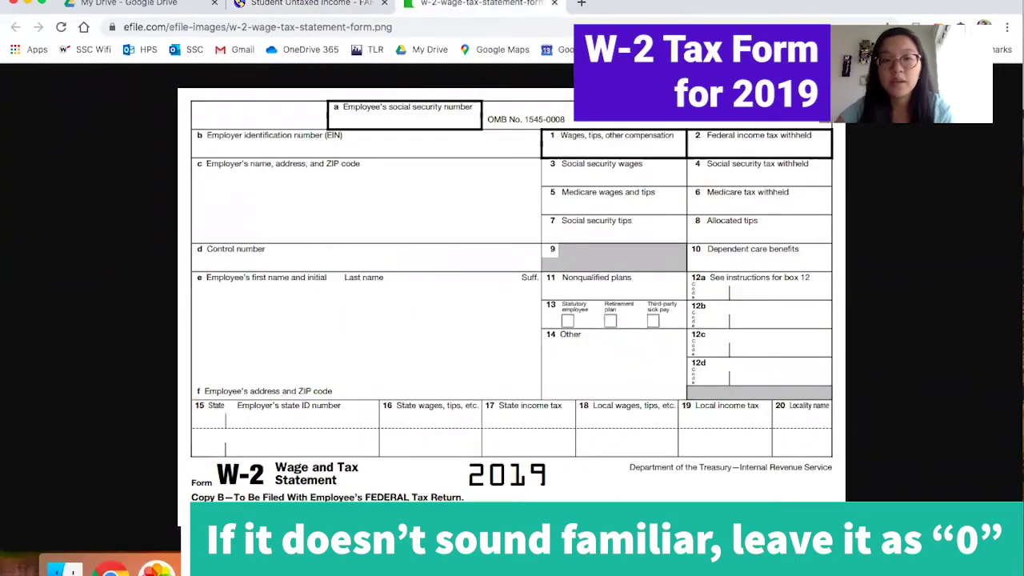
{"action": "left_click", "coordinate": [320, 7]}
{"action": "left_click", "coordinate": [345, 319]}
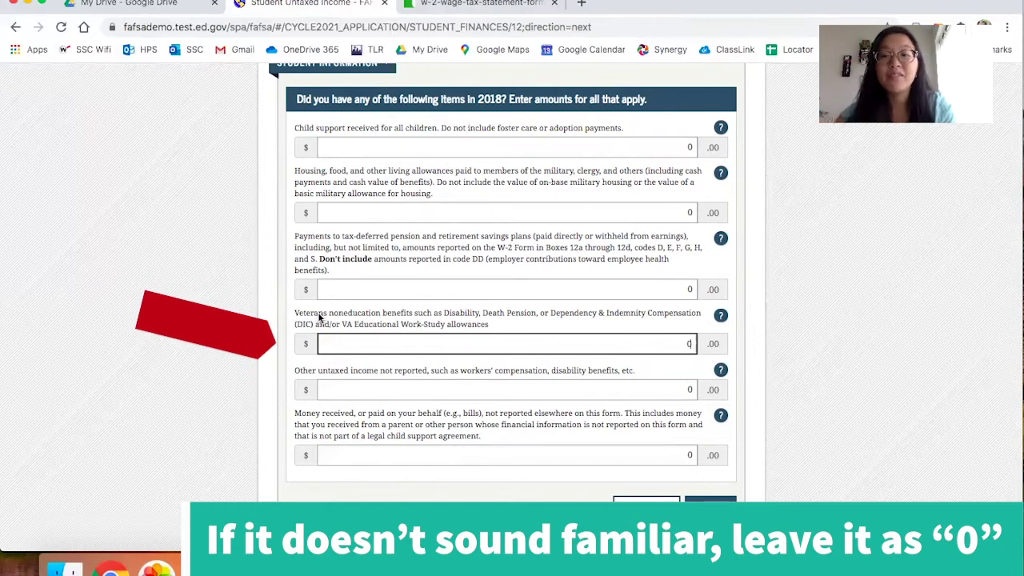
{"action": "scroll", "coordinate": [334, 272], "scroll_direction": "down", "scroll_amount": 3}
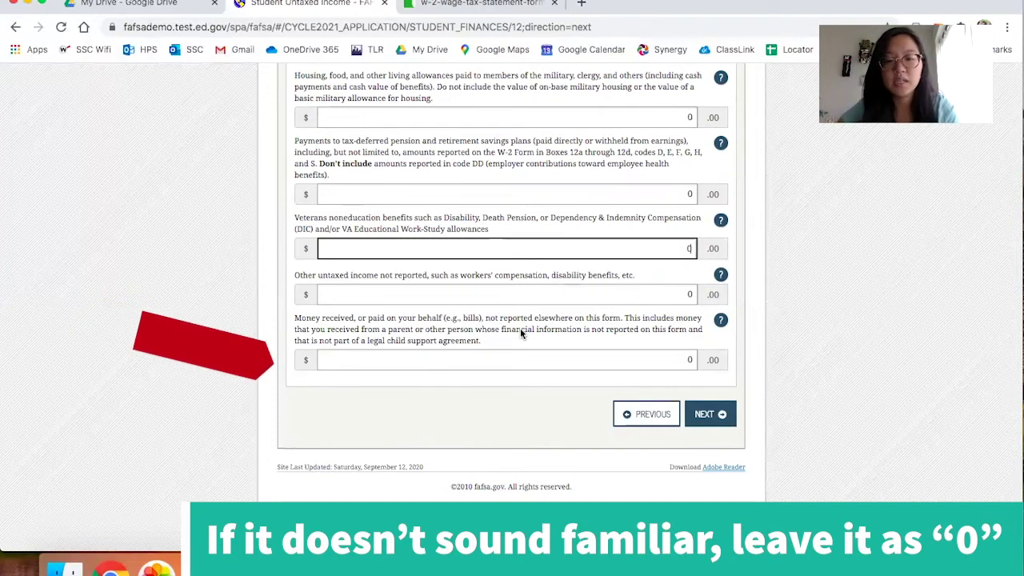
{"action": "left_click", "coordinate": [697, 417]}
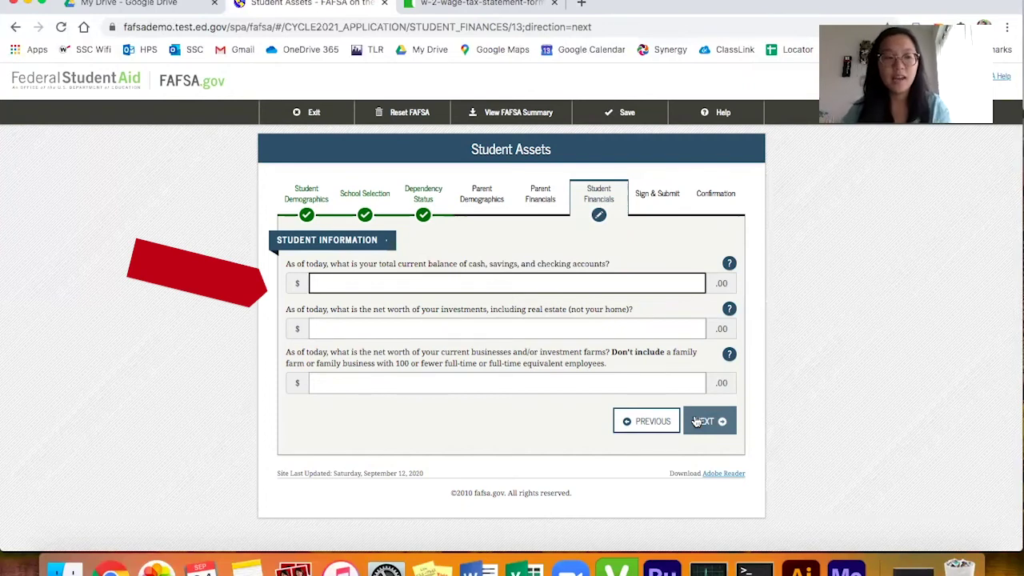
Enter student assets of 1,000 in cash, savings and checking, with 0 for investments and 0 for businesses or farms, and continue
{"action": "type", "text": "1000"}
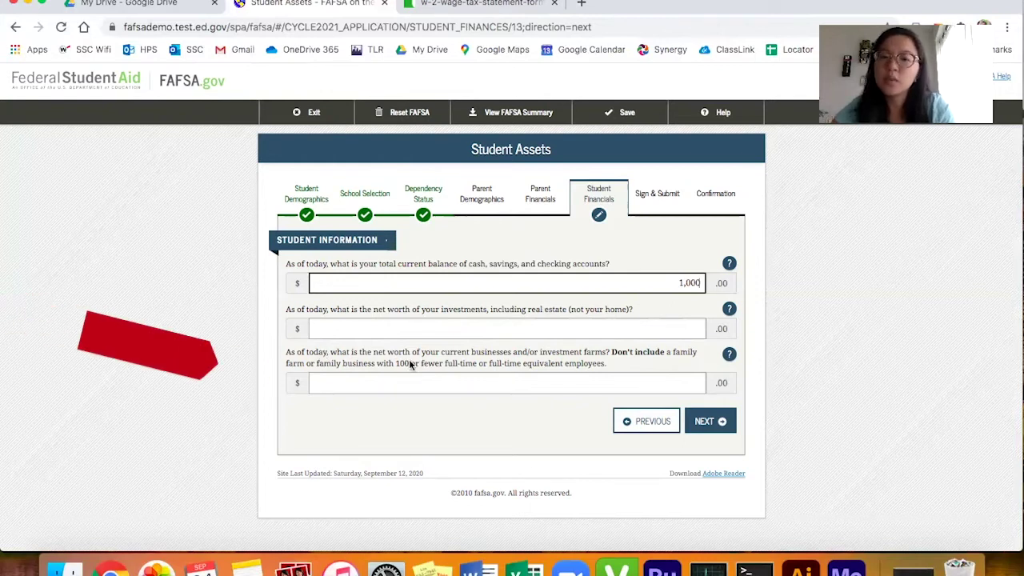
{"action": "left_click", "coordinate": [601, 389]}
{"action": "type", "text": "0"}
{"action": "left_click", "coordinate": [686, 328]}
{"action": "type", "text": "0"}
{"action": "left_click", "coordinate": [697, 421]}
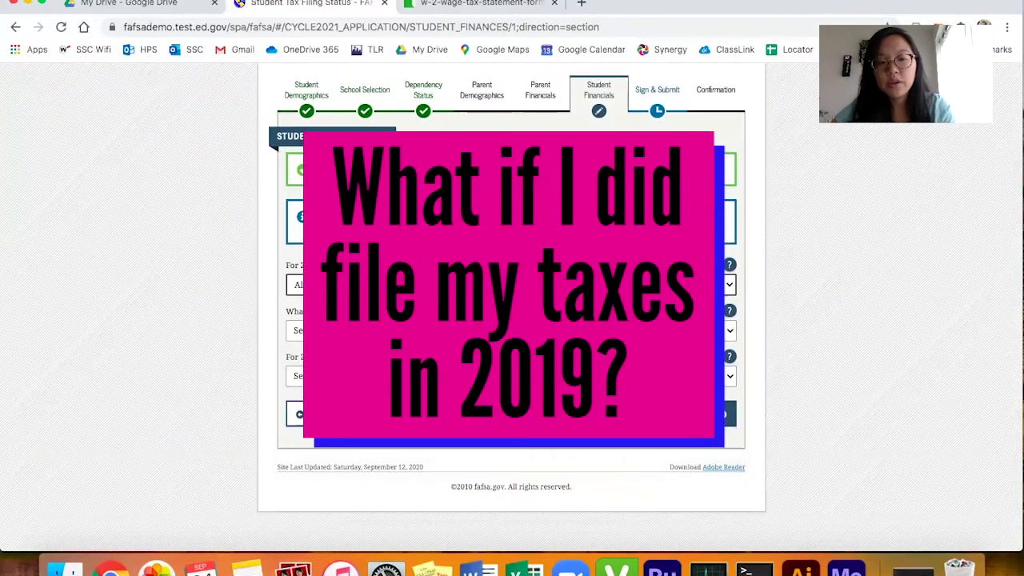
Report an IRS 1040 return with Single filing status for 2018, and continue past the IRS Data Retrieval Tool offer to the adjusted gross income question
{"action": "left_click", "coordinate": [410, 331]}
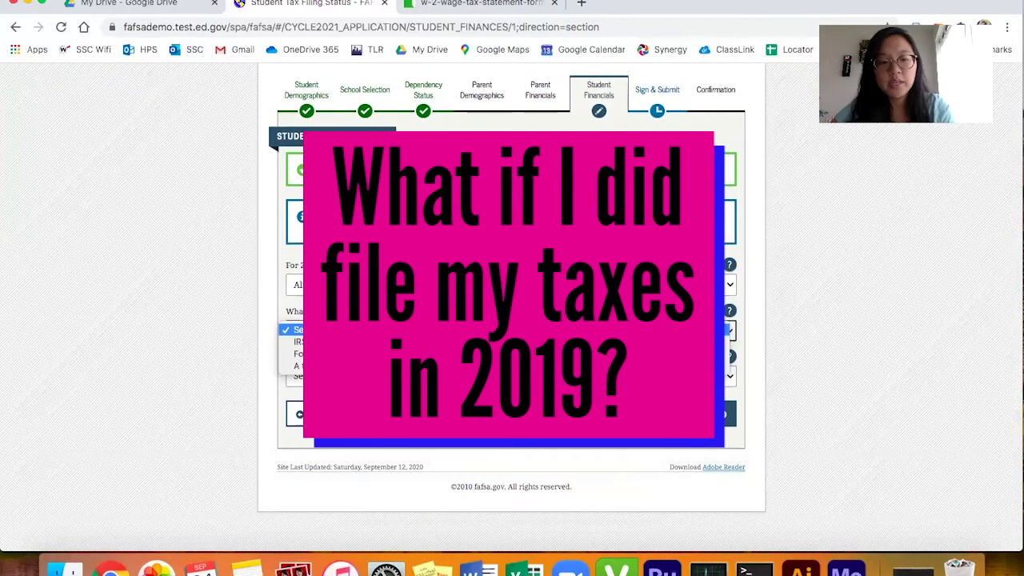
{"action": "left_click", "coordinate": [410, 342]}
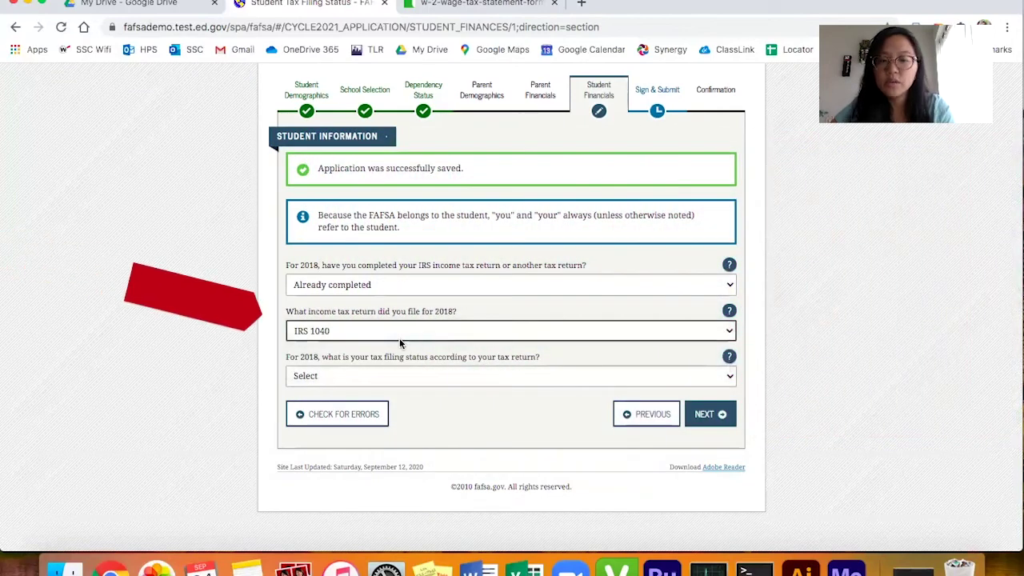
{"action": "left_click", "coordinate": [345, 369]}
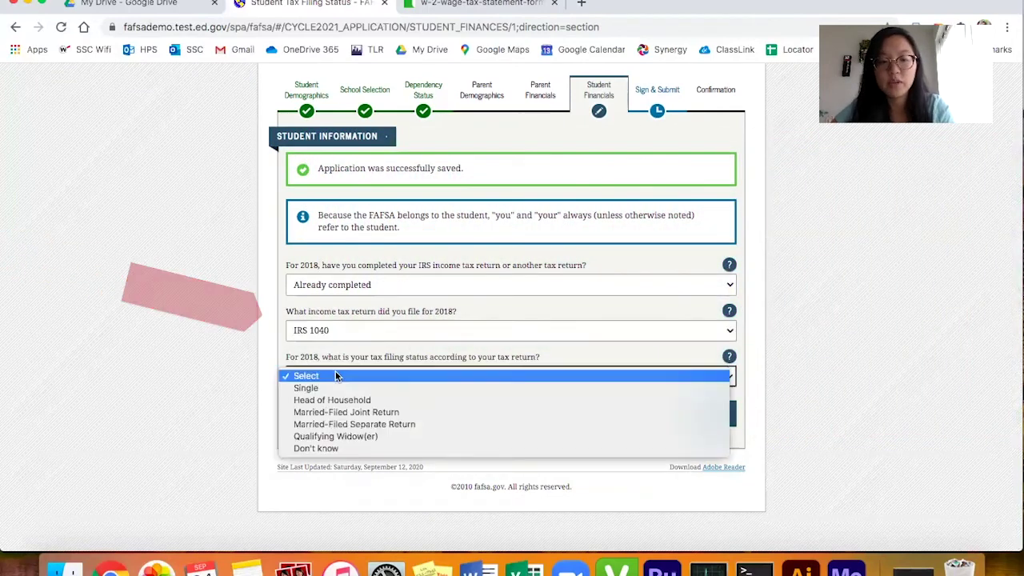
{"action": "left_click", "coordinate": [326, 384]}
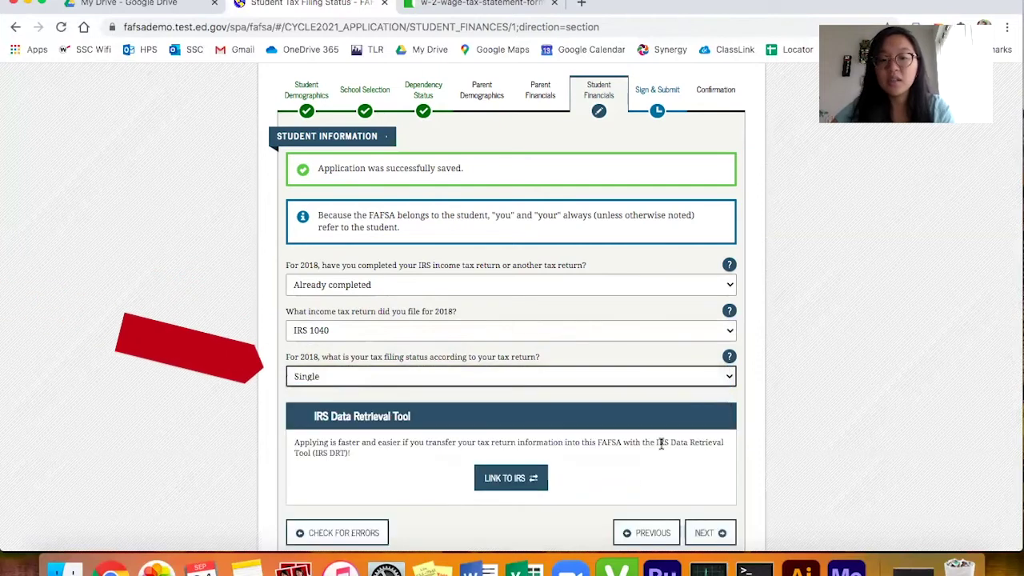
{"action": "scroll", "coordinate": [632, 480], "scroll_direction": "down", "scroll_amount": 2}
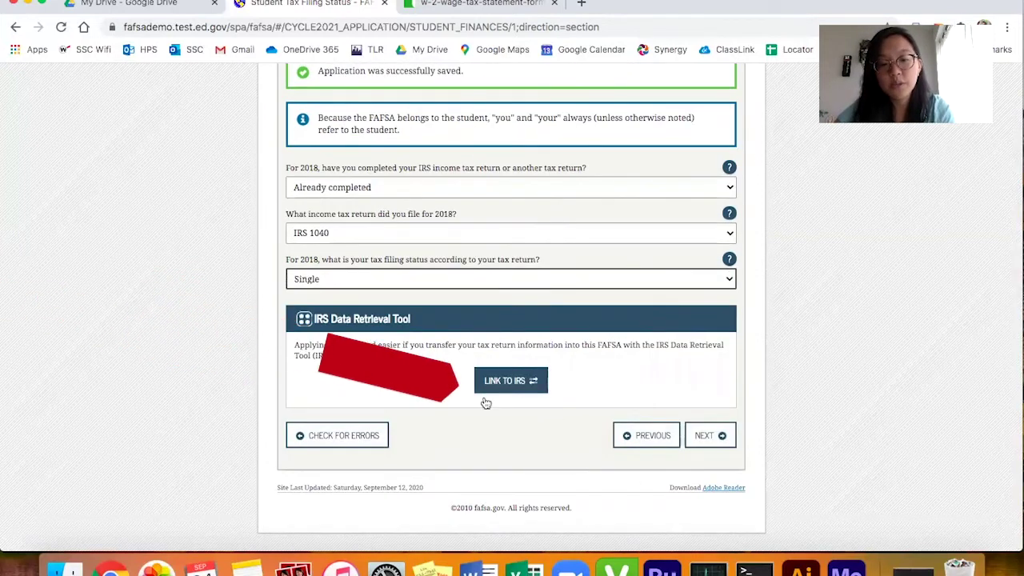
{"action": "left_click", "coordinate": [720, 436]}
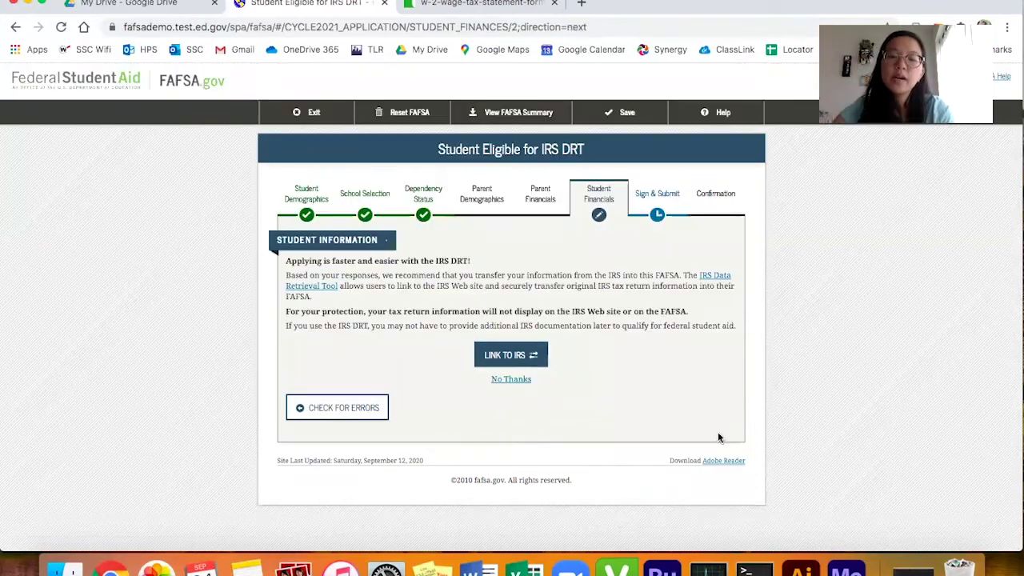
{"action": "left_click", "coordinate": [522, 354]}
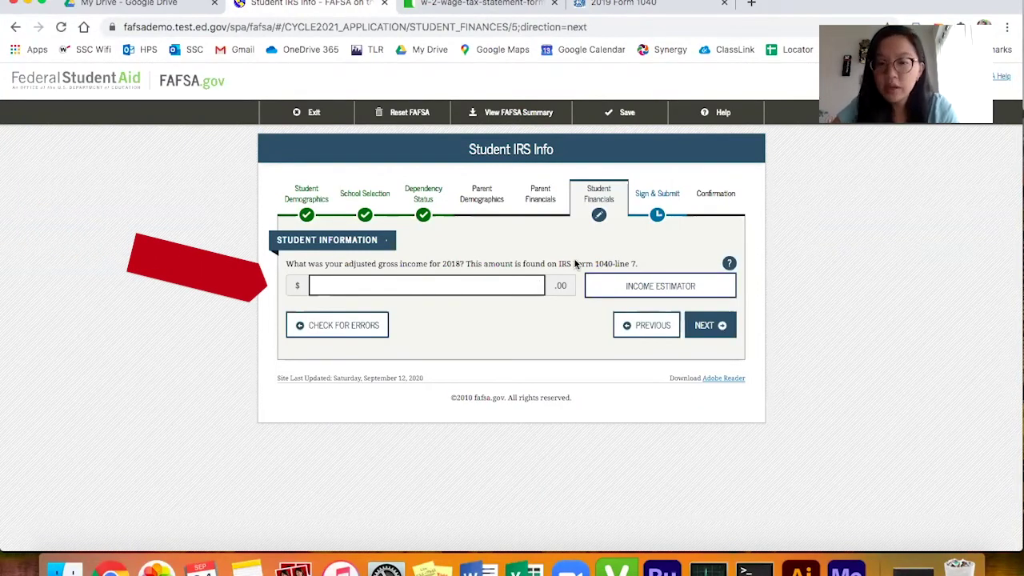
Look up the adjusted gross income line on the 2019 Form 1040, and return to the adjusted gross income amount in the application
{"action": "left_click_drag", "start_coordinate": [640, 264], "coordinate": [613, 268]}
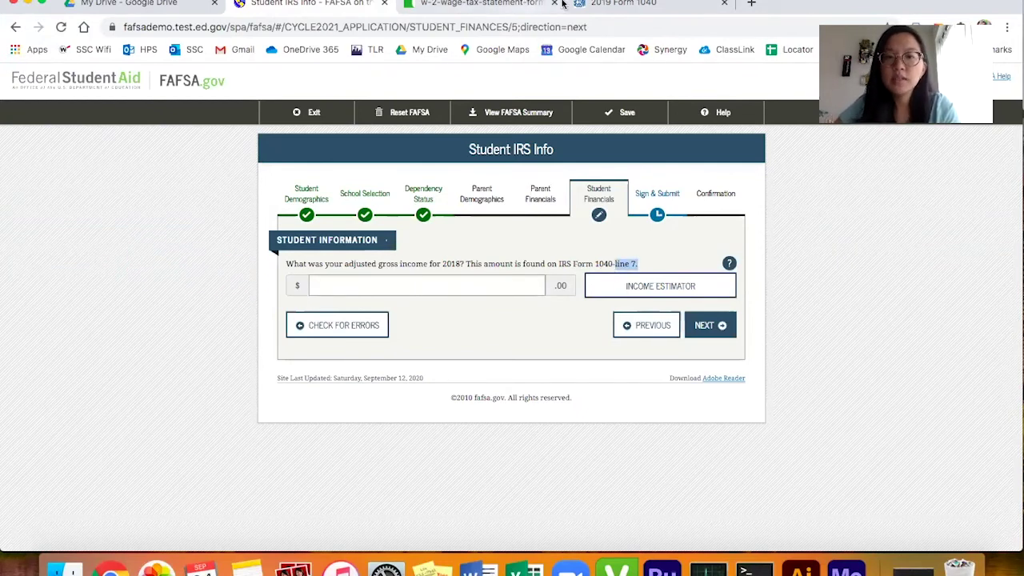
{"action": "left_click", "coordinate": [608, 4]}
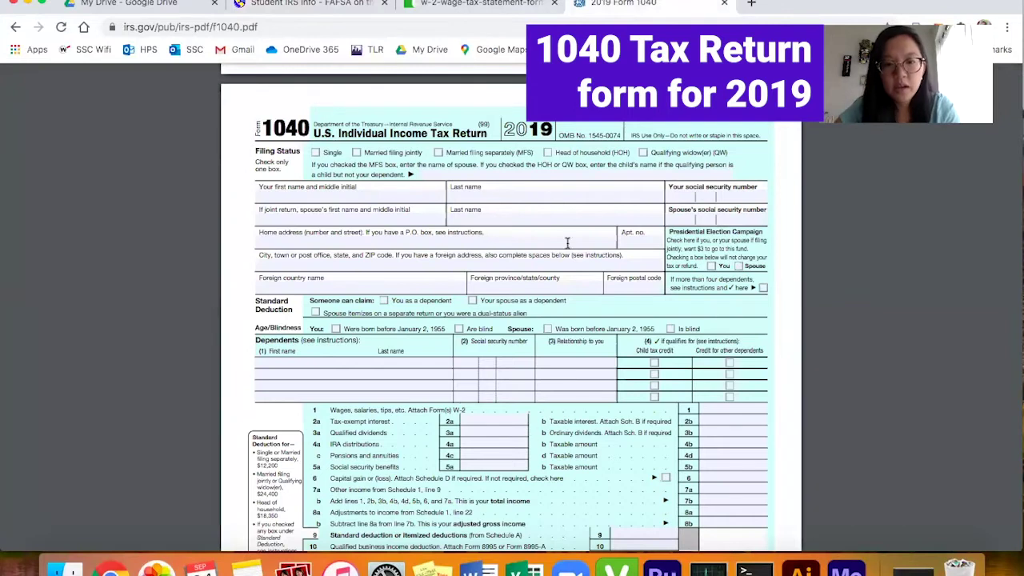
{"action": "scroll", "coordinate": [722, 377], "scroll_direction": "down", "scroll_amount": 5}
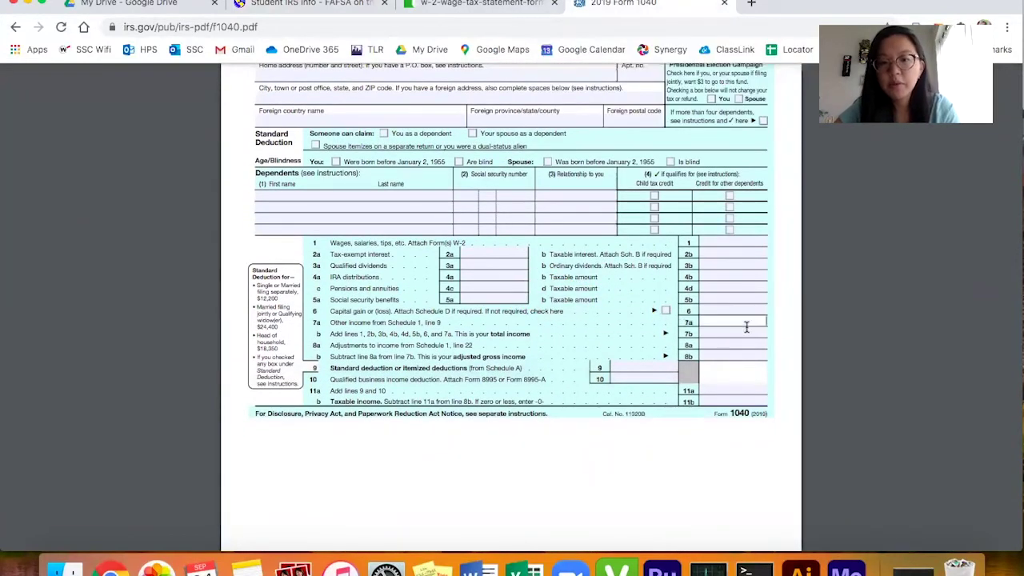
{"action": "key", "text": "super+2"}
{"action": "left_click", "coordinate": [486, 284]}
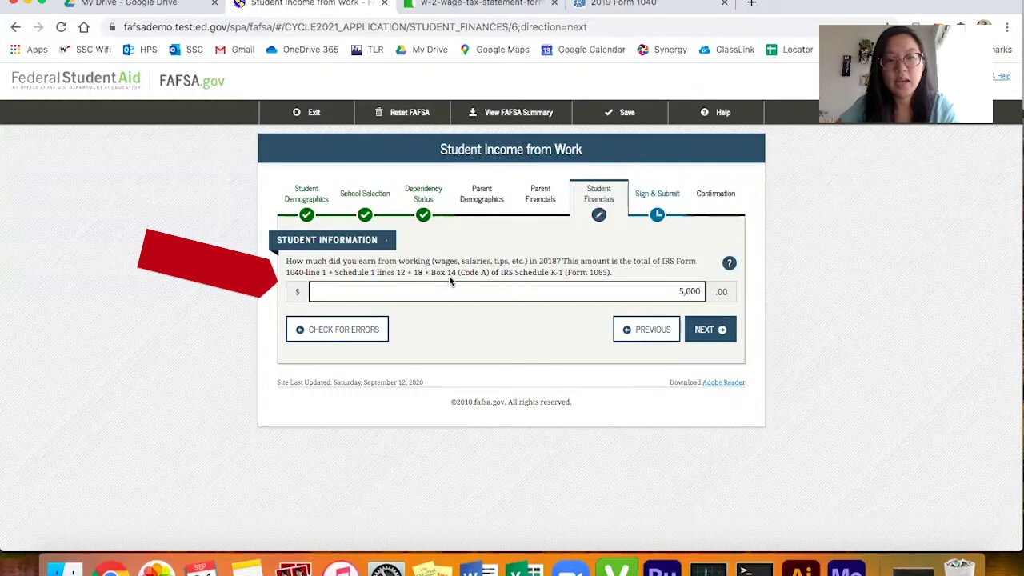
Check the 5,000 in work earnings against the 2019 Form 1040, and answer No to having filed a Schedule 1
{"action": "left_click", "coordinate": [592, 5]}
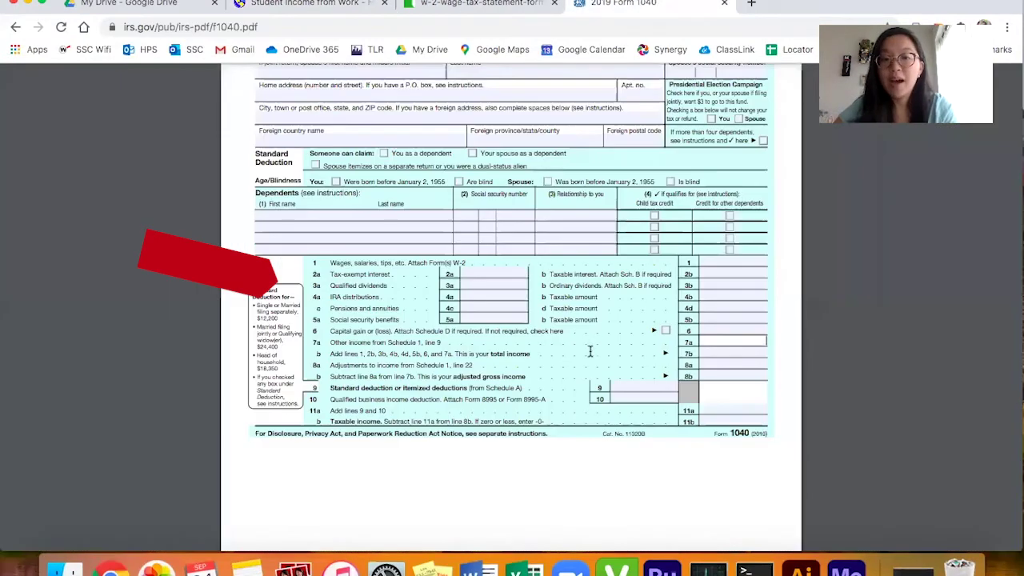
{"action": "left_click", "coordinate": [309, 6]}
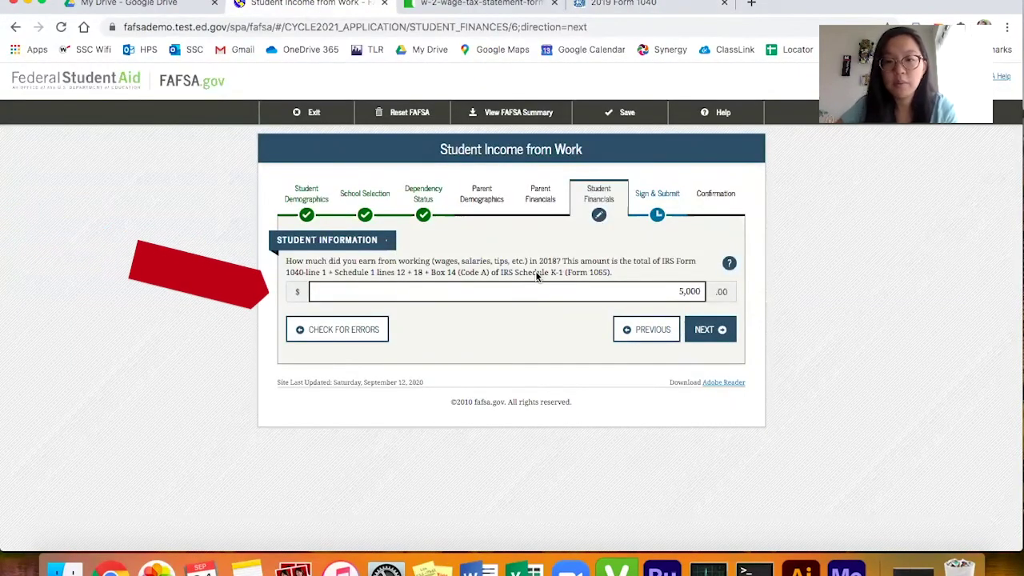
{"action": "left_click", "coordinate": [708, 329]}
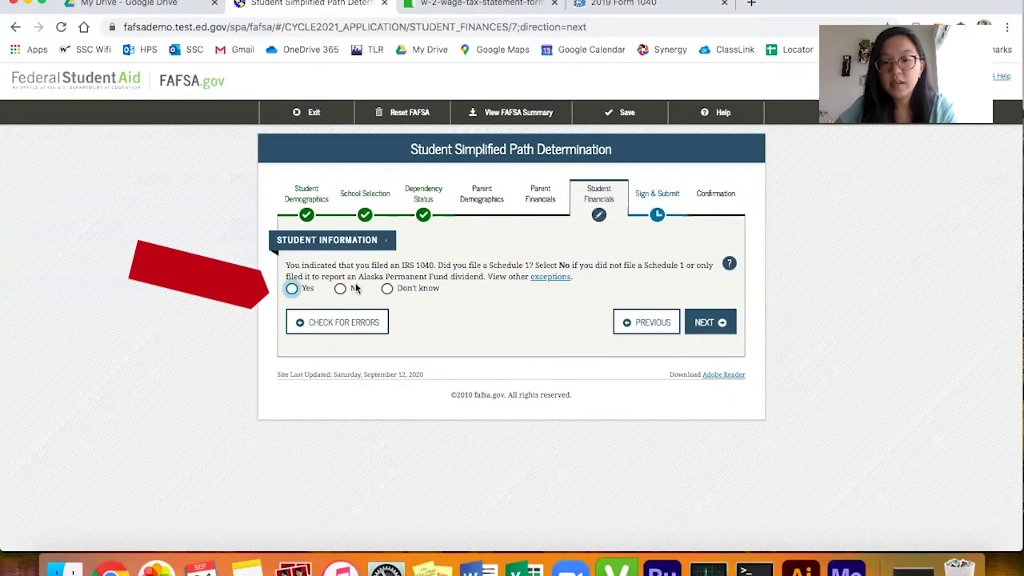
{"action": "left_click", "coordinate": [341, 289]}
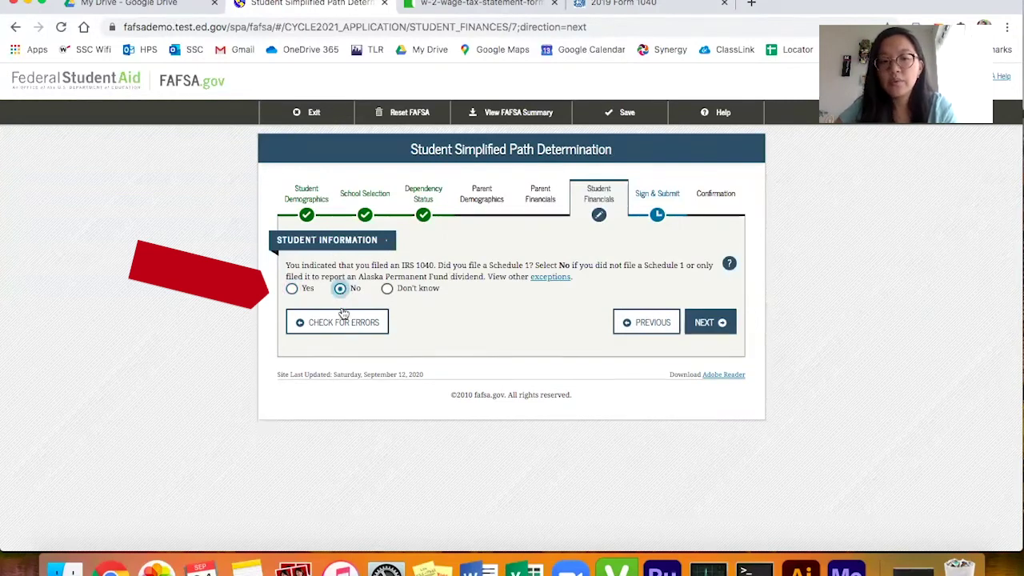
{"action": "left_click", "coordinate": [707, 324]}
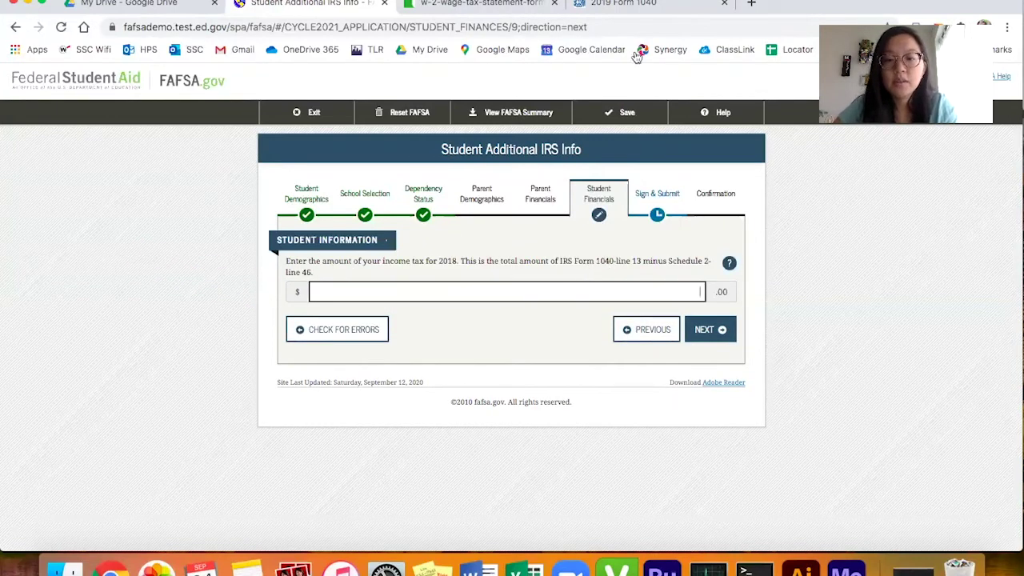
Look for the income tax line on the 2019 Form 1040, and try to continue with the 2018 income tax amount left blank
{"action": "left_click", "coordinate": [646, 5]}
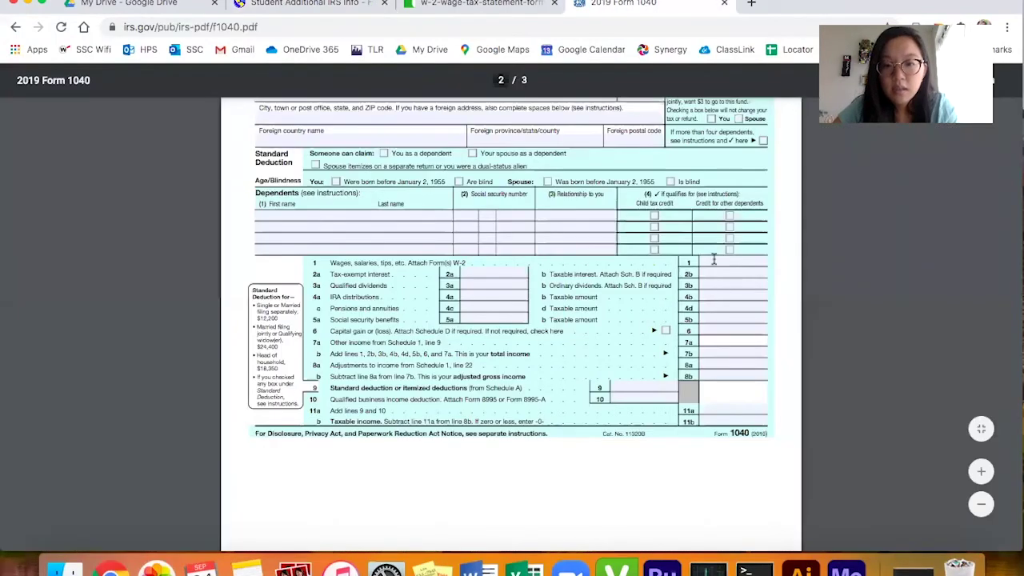
{"action": "scroll", "coordinate": [715, 342], "scroll_direction": "down", "scroll_amount": 6}
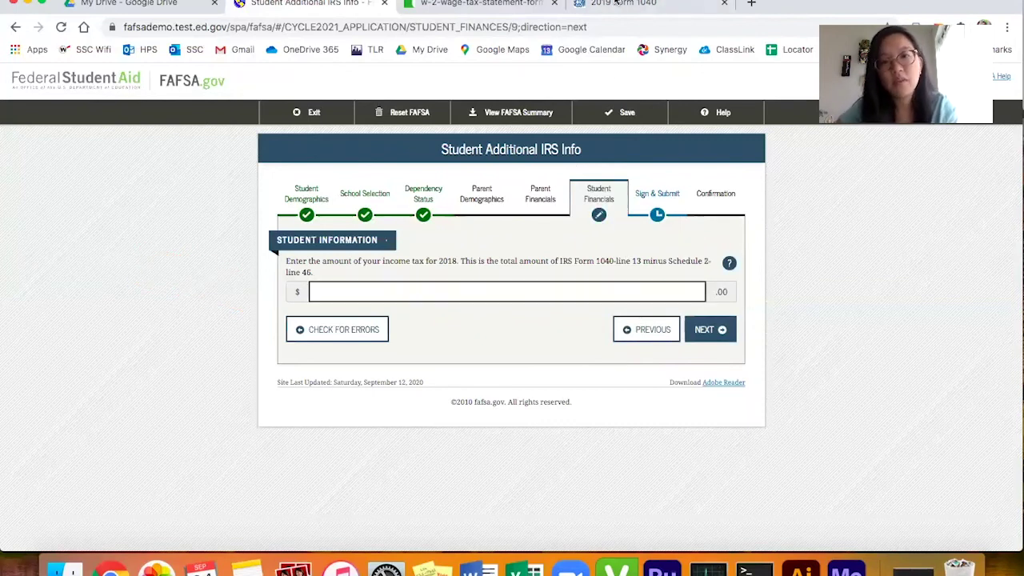
{"action": "left_click", "coordinate": [706, 328]}
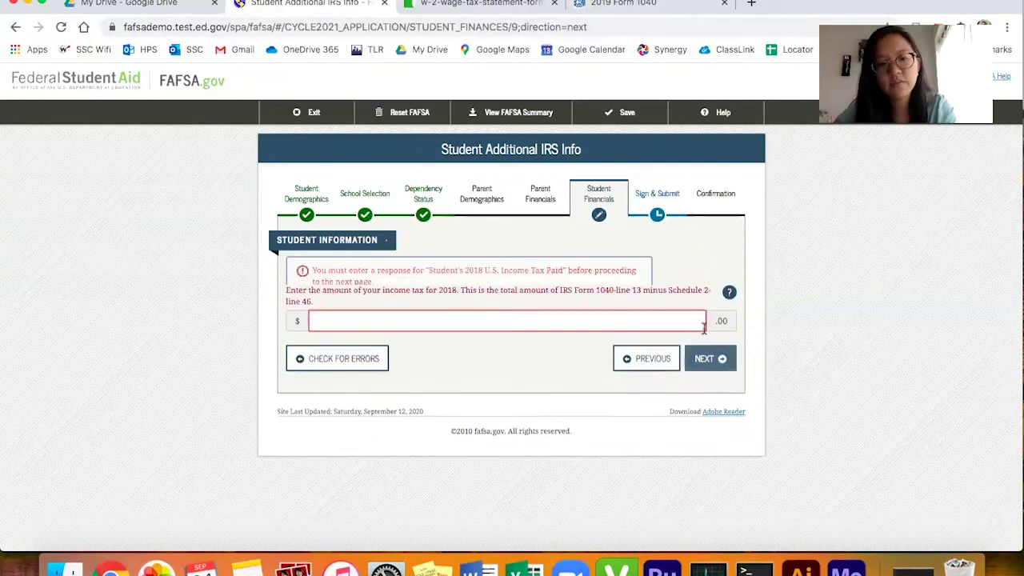